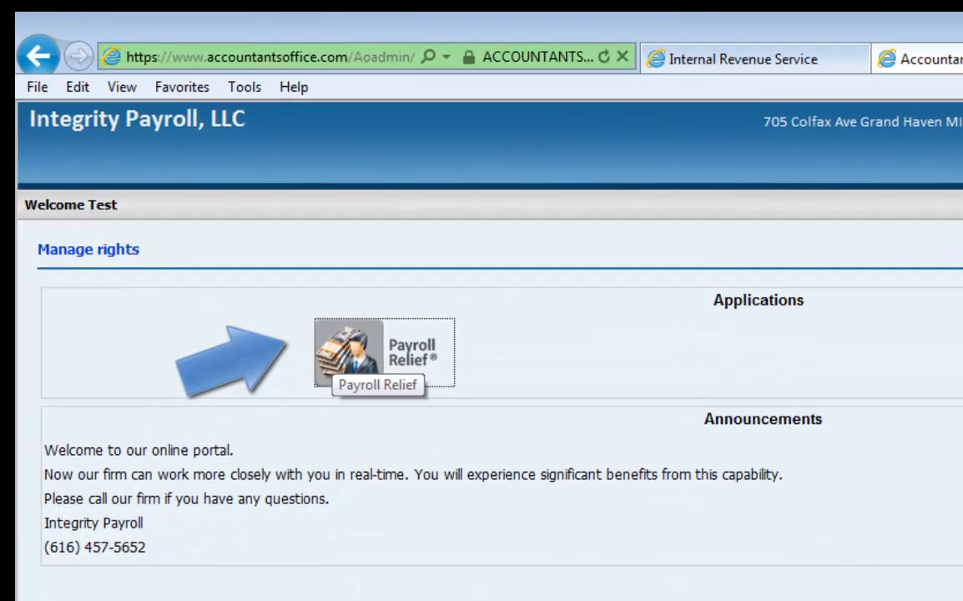
- Open Payroll Relief's payroll entry worksheet for the current BiWkly payroll
{"action": "left_click", "coordinate": [194, 198]}
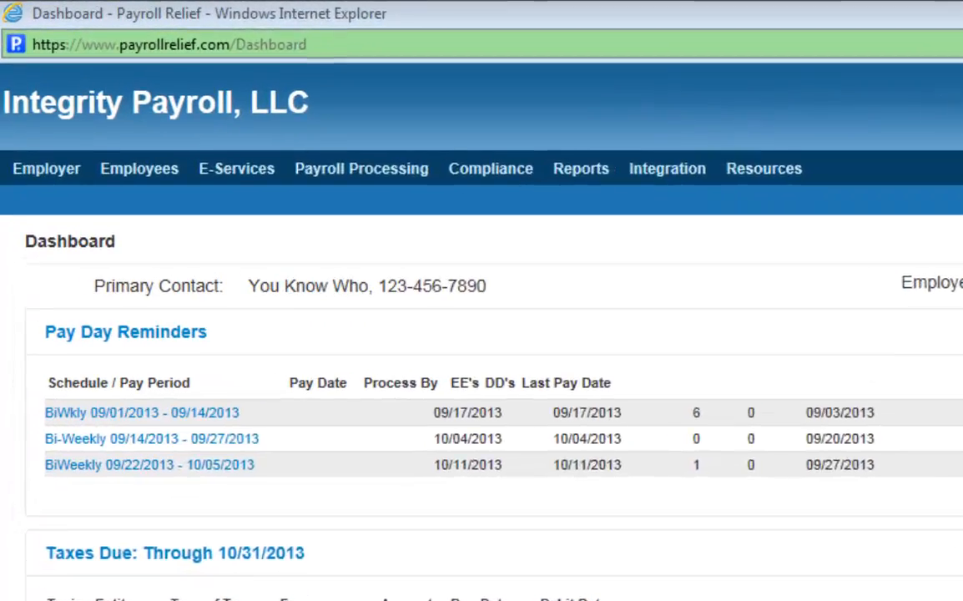
{"action": "mouse_move", "coordinate": [167, 77]}
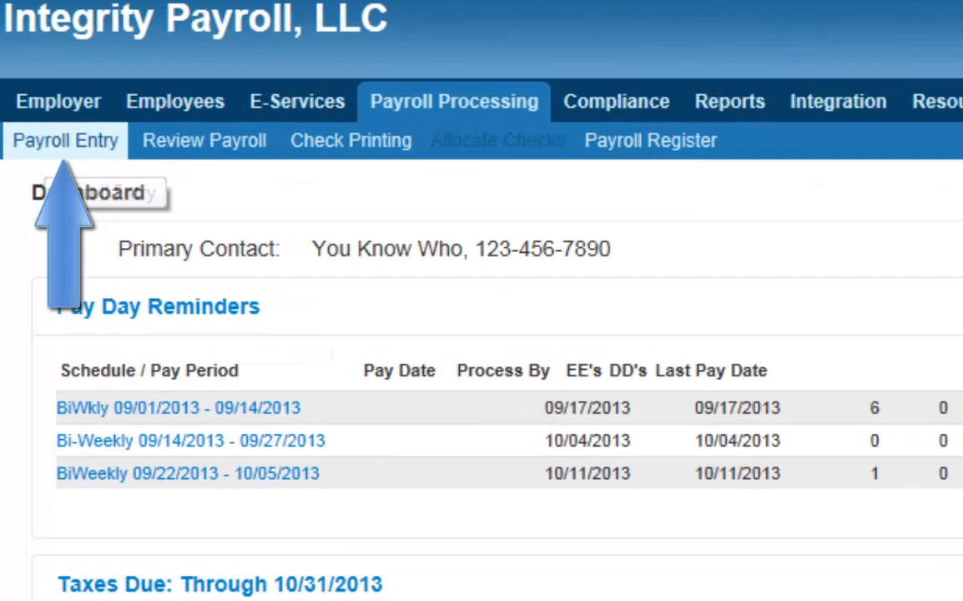
{"action": "left_click", "coordinate": [64, 151]}
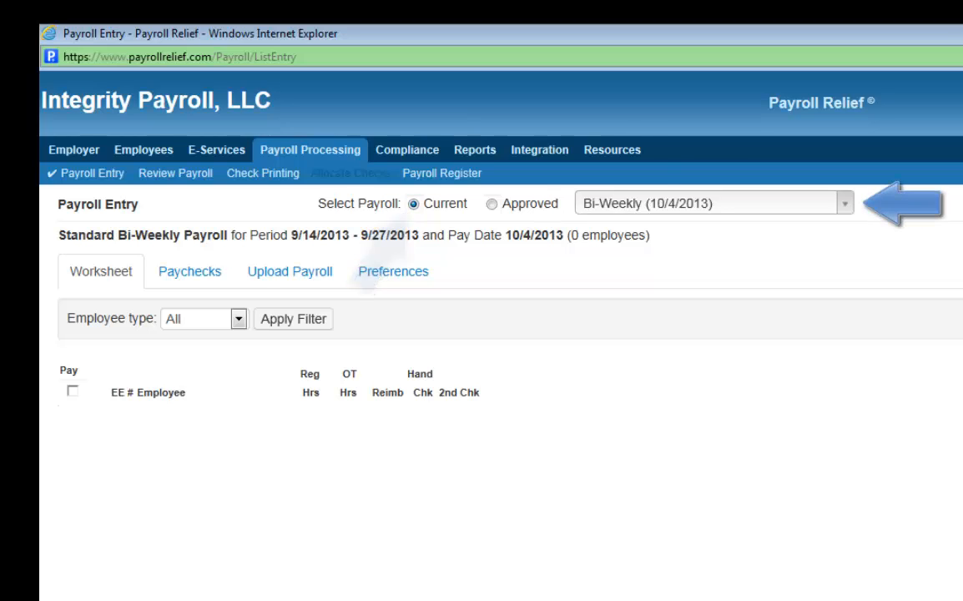
{"action": "left_click", "coordinate": [845, 203]}
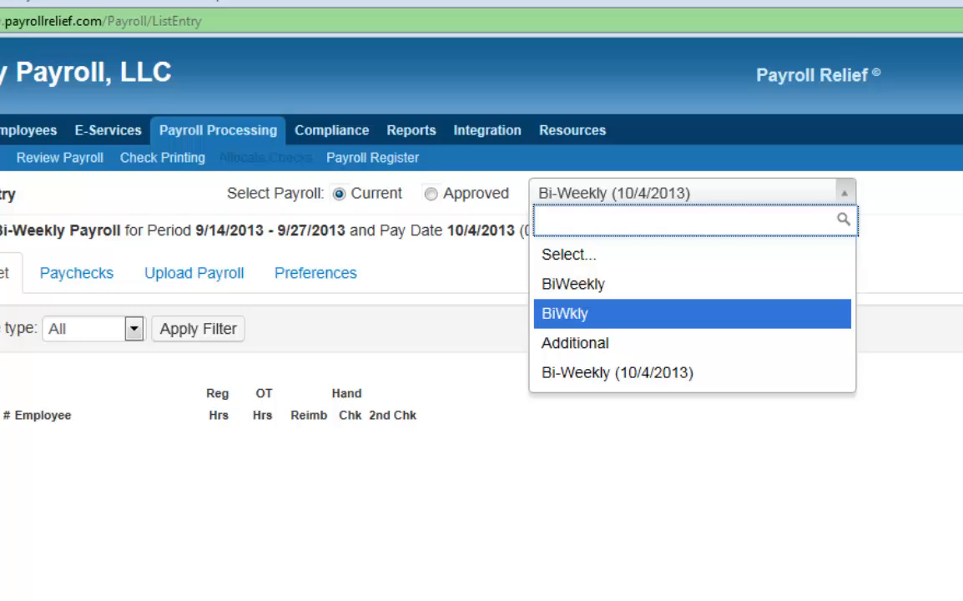
{"action": "key", "text": "Return"}
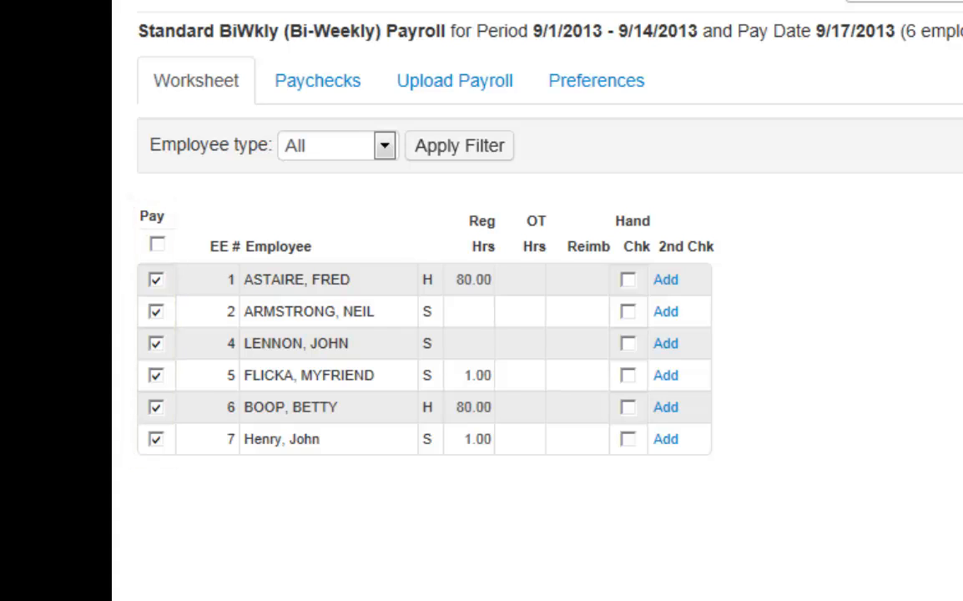
- Enter 5 overtime hours for the fifth listed employee and leave the second and third employees' regular hours blank
{"action": "left_click", "coordinate": [472, 343]}
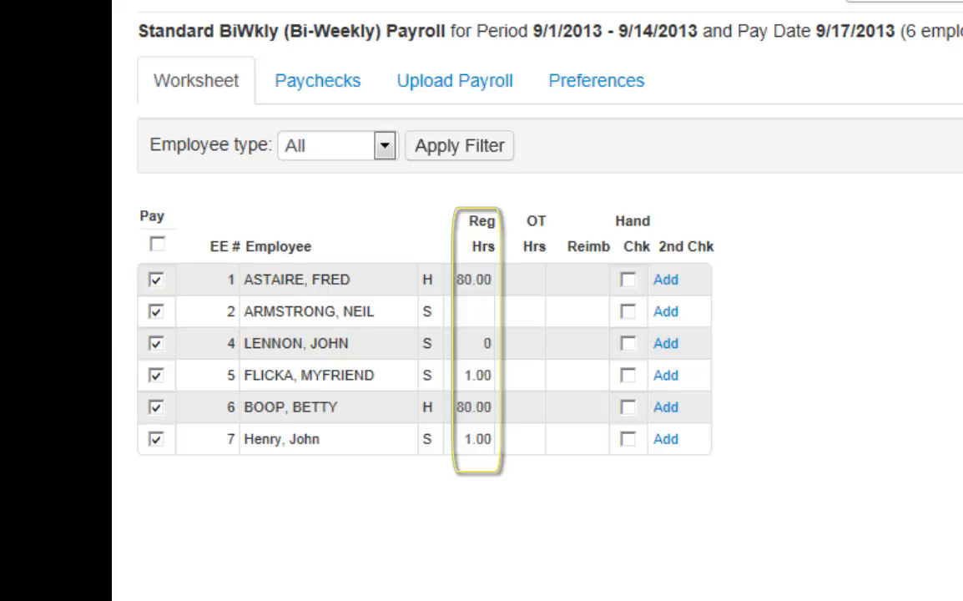
{"action": "key", "text": "BackSpace"}
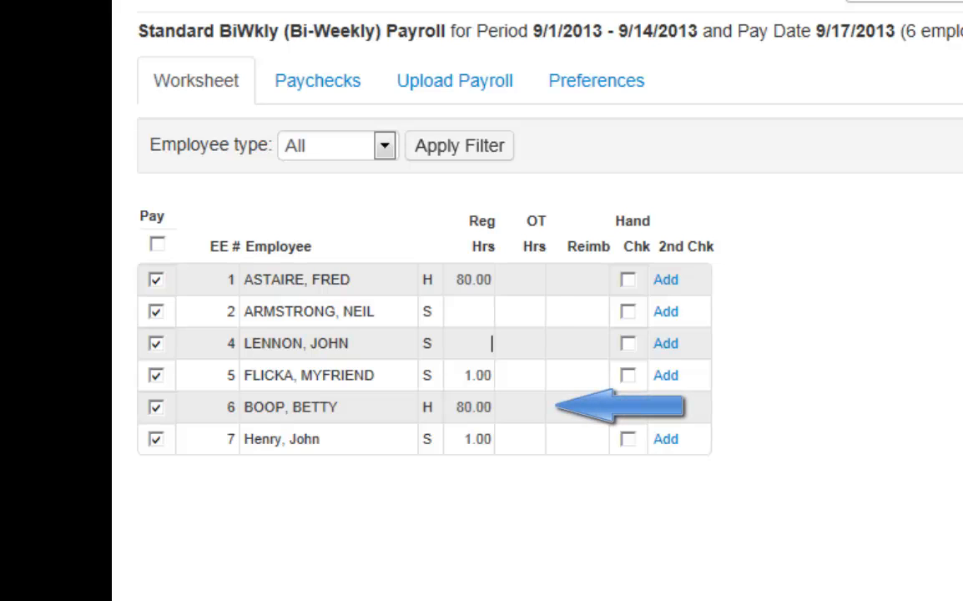
{"action": "left_click", "coordinate": [534, 407]}
{"action": "type", "text": "5"}
{"action": "key", "text": "Tab"}
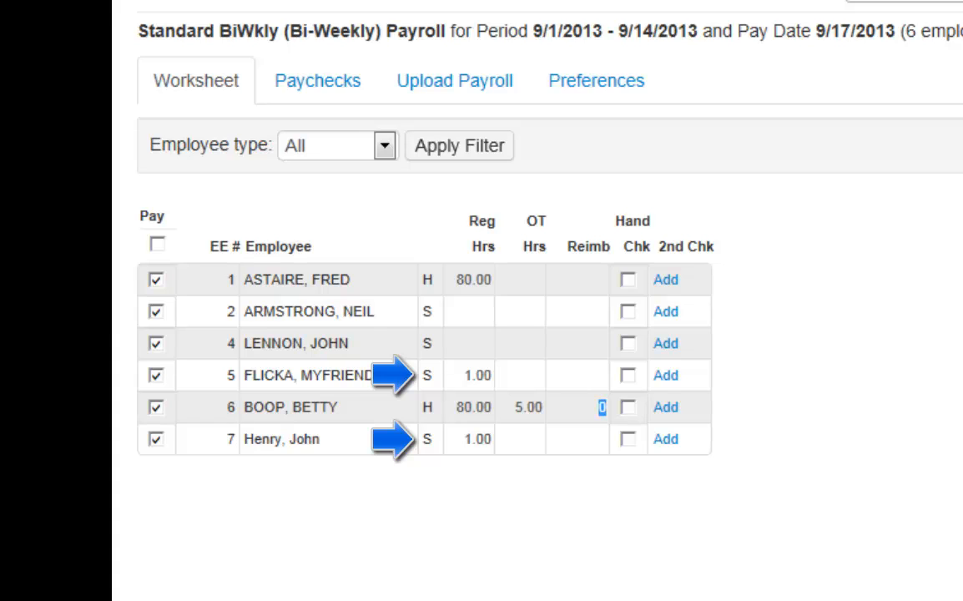
{"action": "key", "text": "Tab"}
{"action": "left_click", "coordinate": [470, 311]}
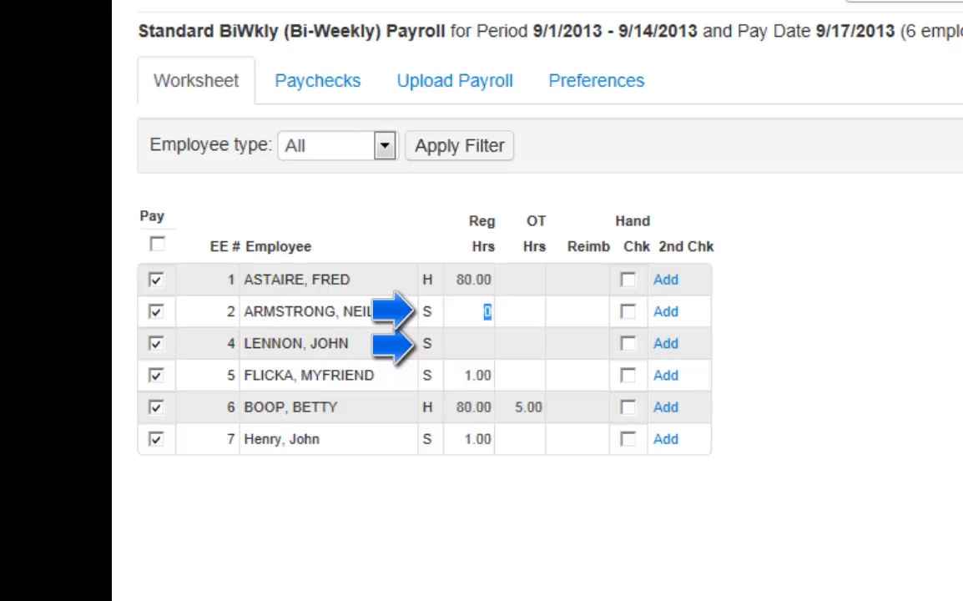
{"action": "key", "text": "BackSpace"}
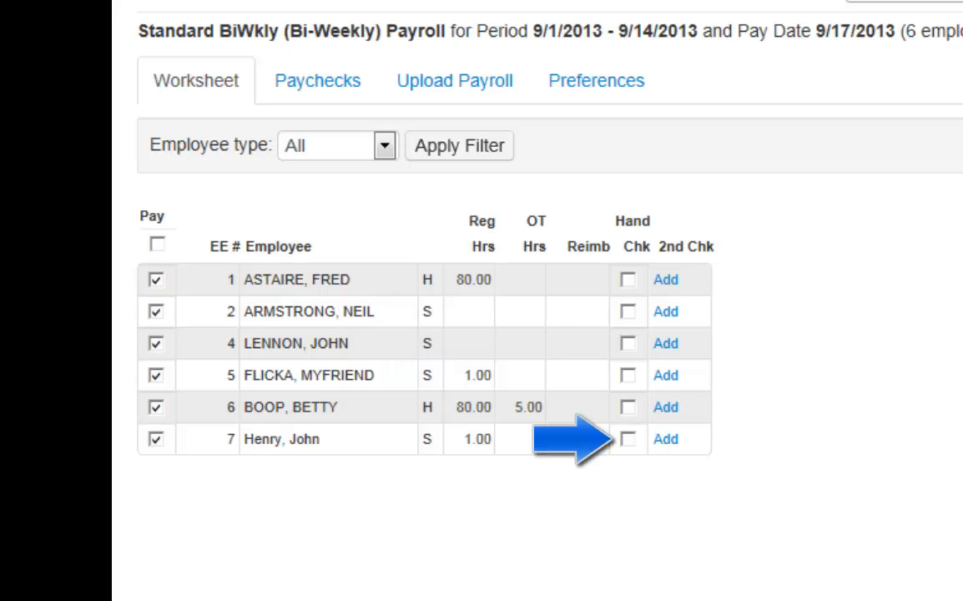
- Mark the checks of all six employees in the worksheet as hand checks
{"action": "left_click", "coordinate": [628, 439]}
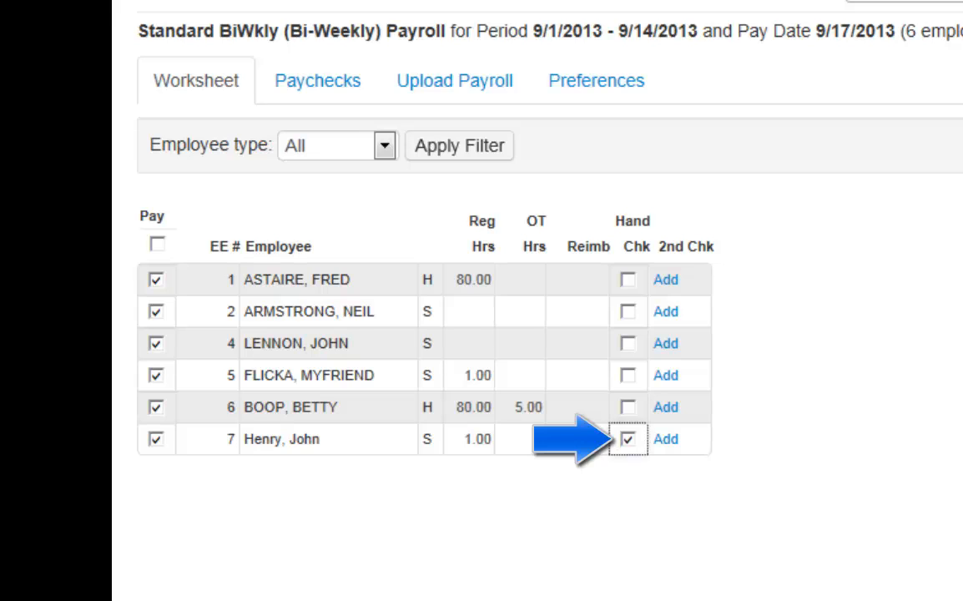
{"action": "left_click", "coordinate": [628, 407]}
{"action": "left_click", "coordinate": [628, 375]}
{"action": "left_click", "coordinate": [628, 343]}
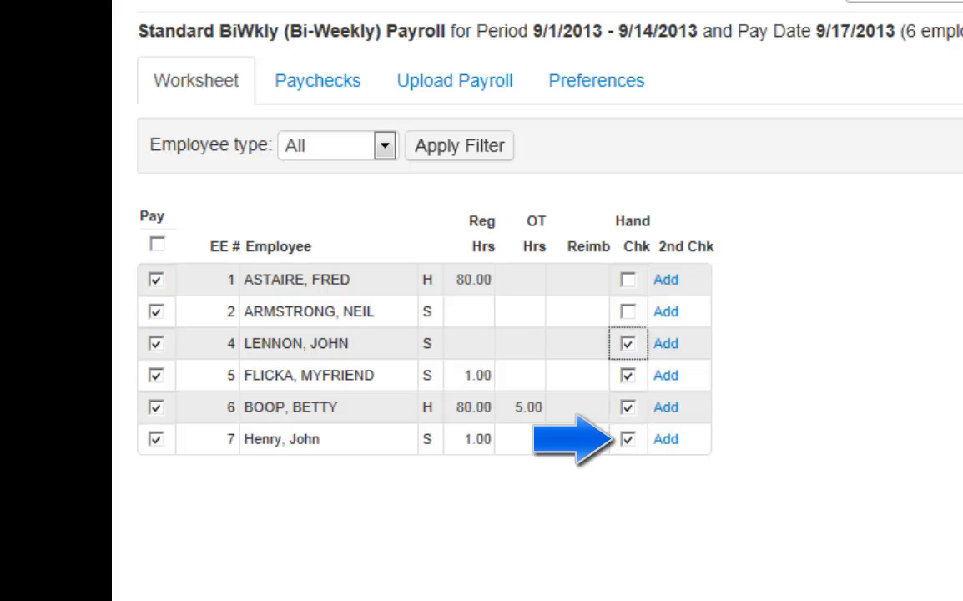
{"action": "left_click", "coordinate": [628, 312]}
{"action": "left_click", "coordinate": [628, 280]}
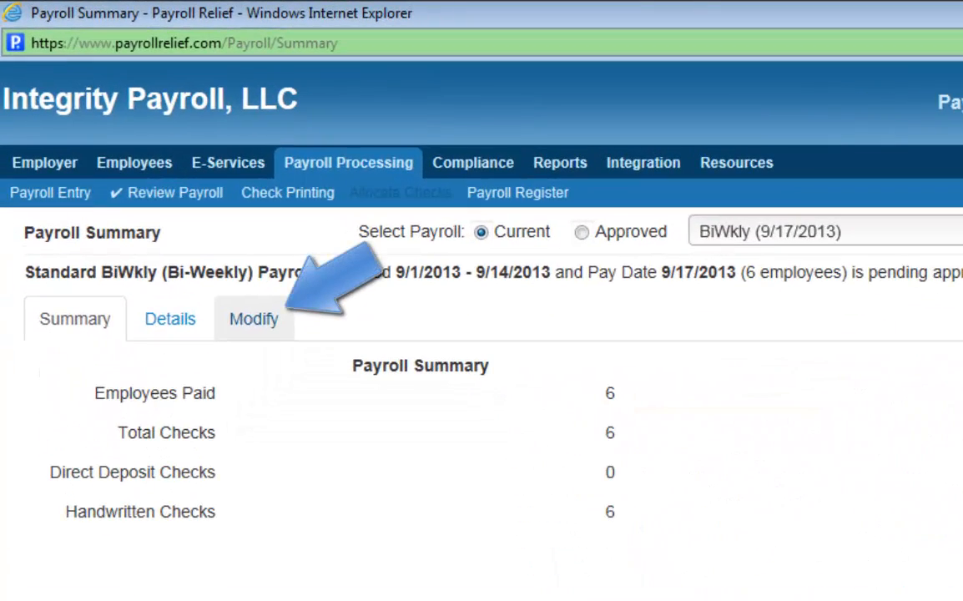
- Override the calculations on the first employee's check in the payroll review, setting current regular pay to 750.00, and calculate its taxes
{"action": "left_click", "coordinate": [254, 319]}
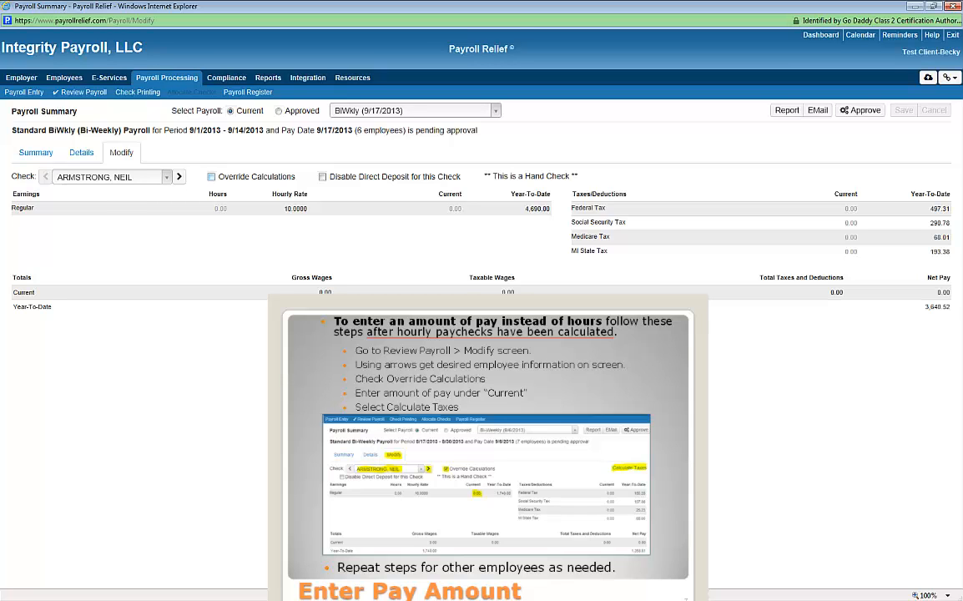
{"action": "left_click", "coordinate": [211, 177]}
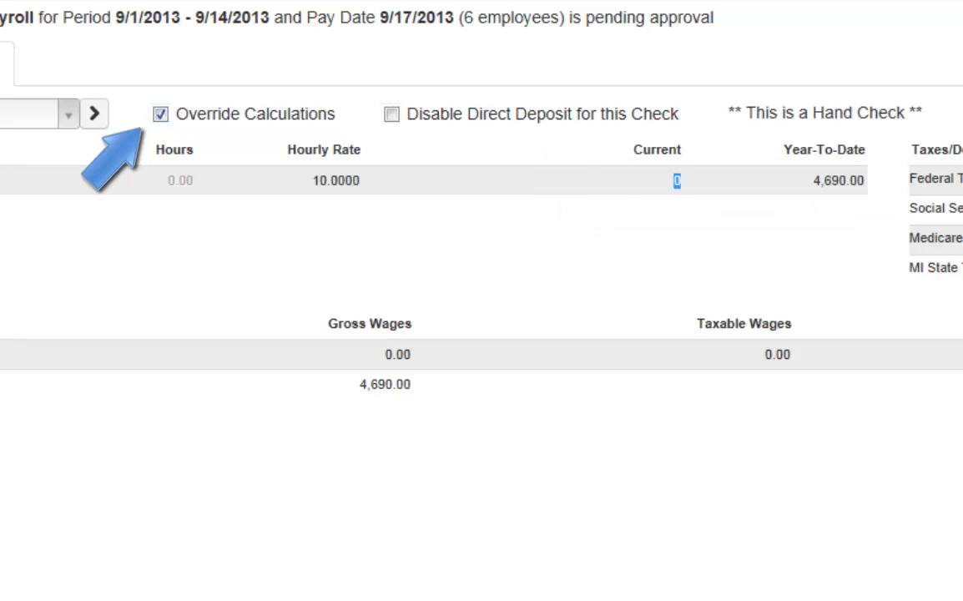
{"action": "type", "text": "750.00"}
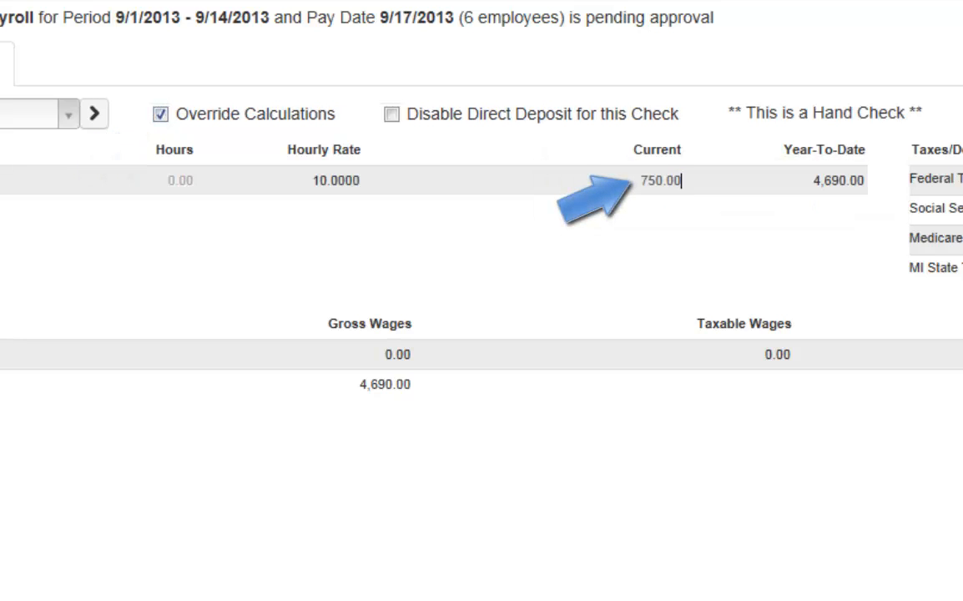
{"action": "key", "text": "Tab"}
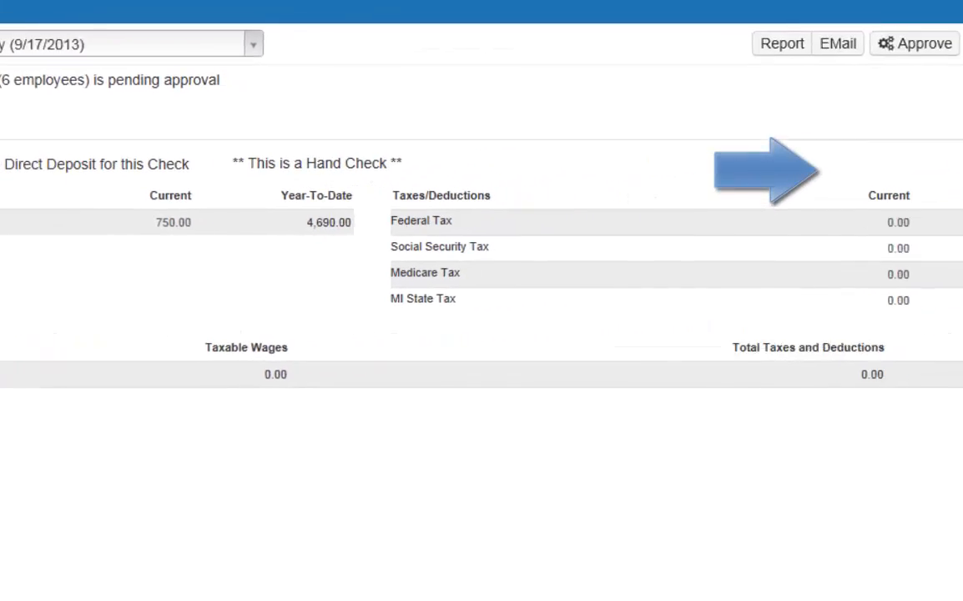
{"action": "left_click", "coordinate": [875, 173]}
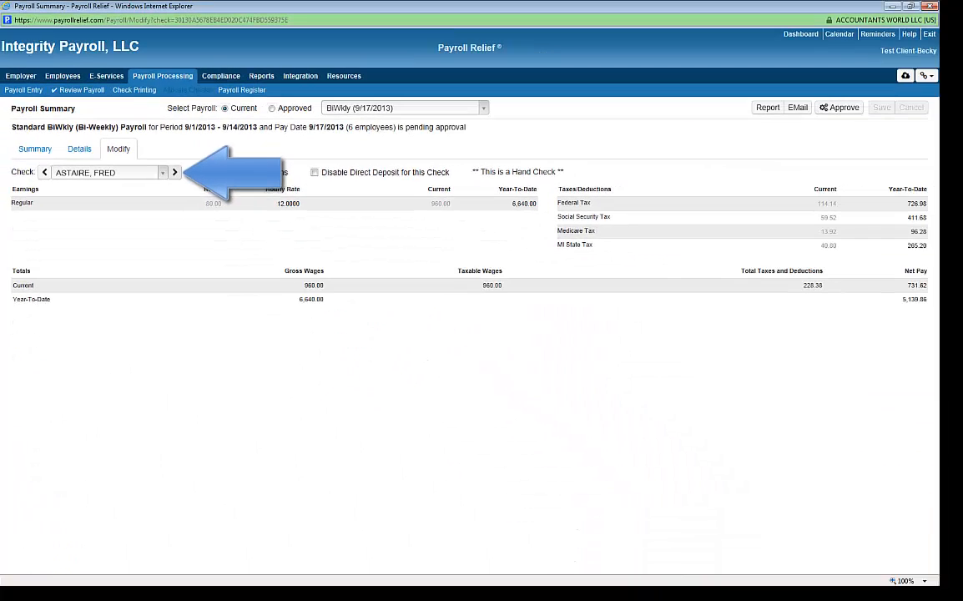
- Override the calculations on the last employee's check, setting current regular pay to 680.00, and calculate its taxes
{"action": "left_click", "coordinate": [423, 417]}
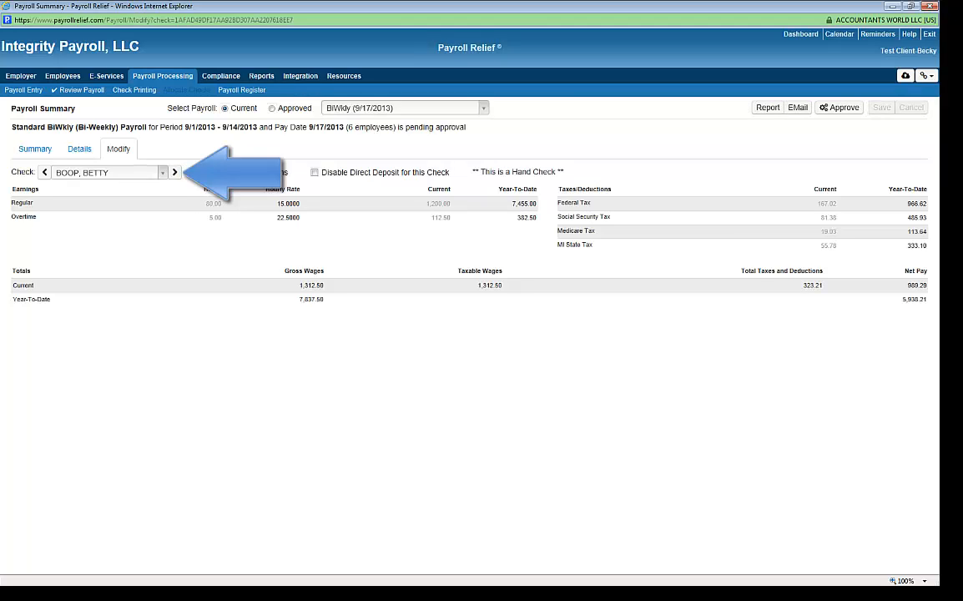
{"action": "left_click", "coordinate": [175, 172]}
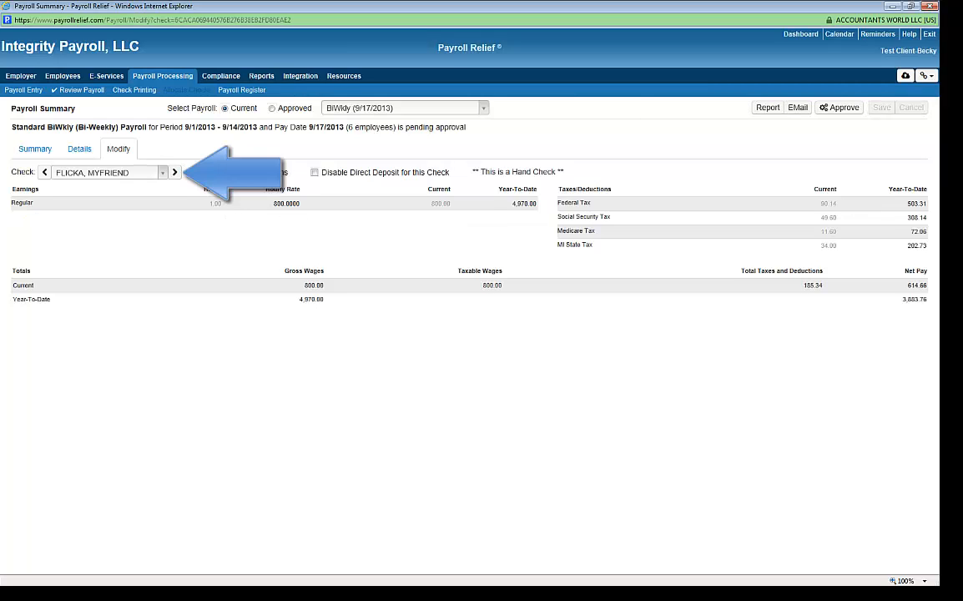
{"action": "left_click", "coordinate": [175, 171]}
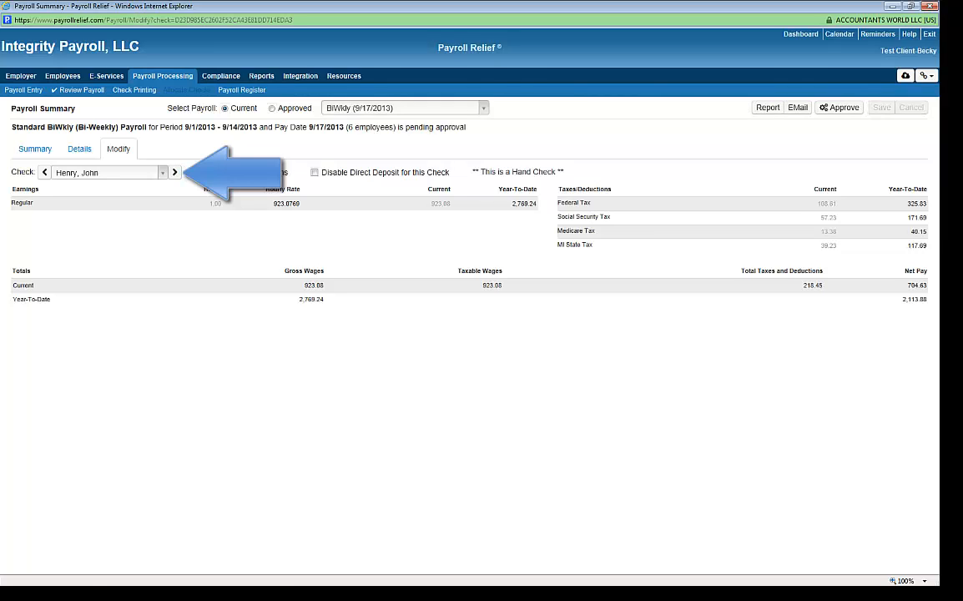
{"action": "left_click", "coordinate": [175, 172]}
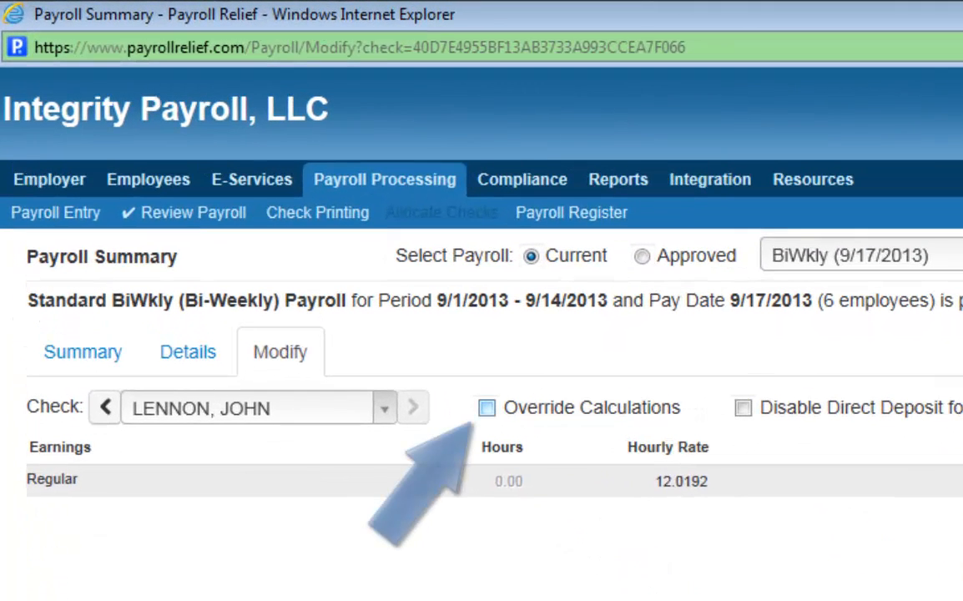
{"action": "left_click", "coordinate": [487, 408]}
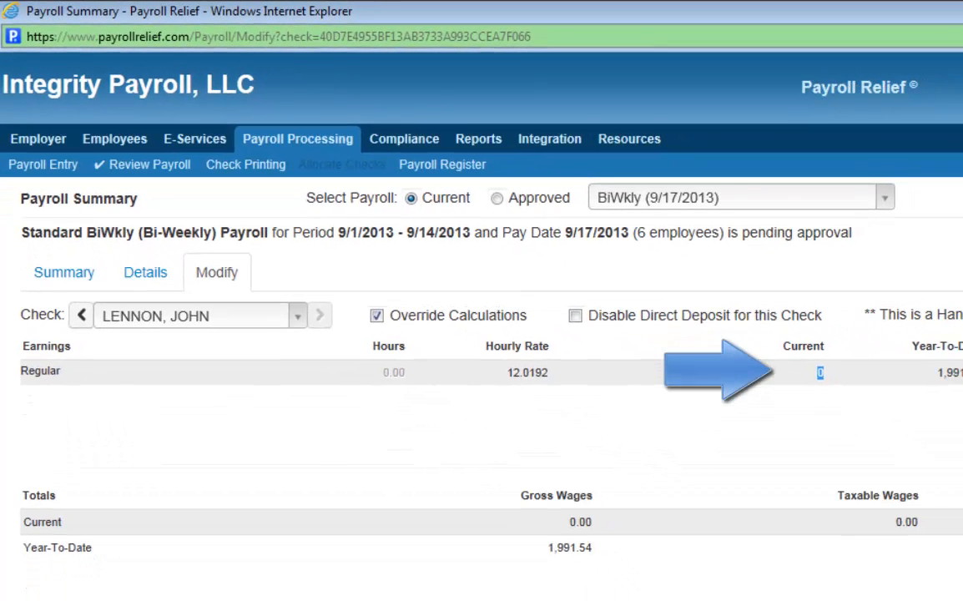
{"action": "type", "text": "680.00"}
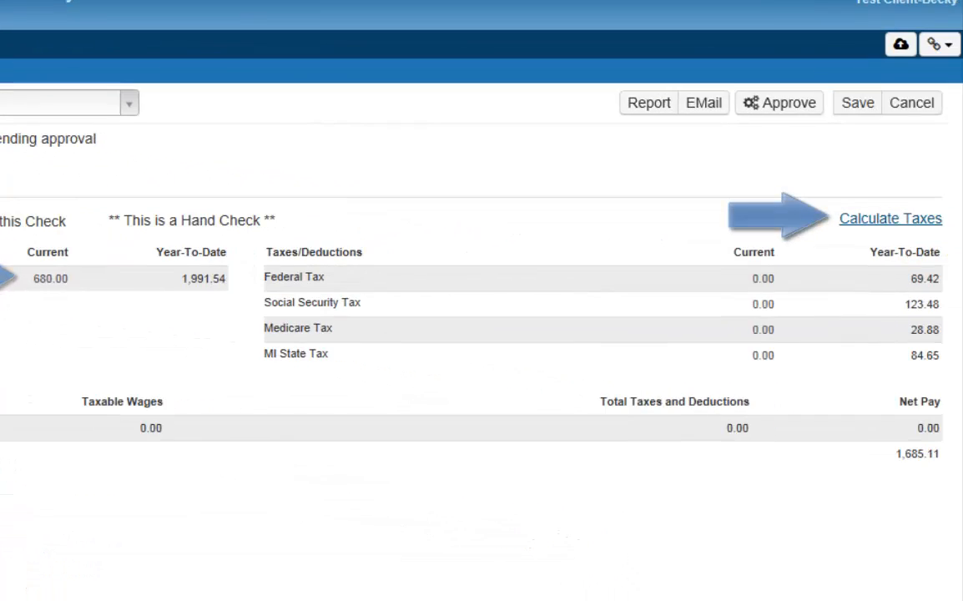
{"action": "left_click", "coordinate": [890, 219]}
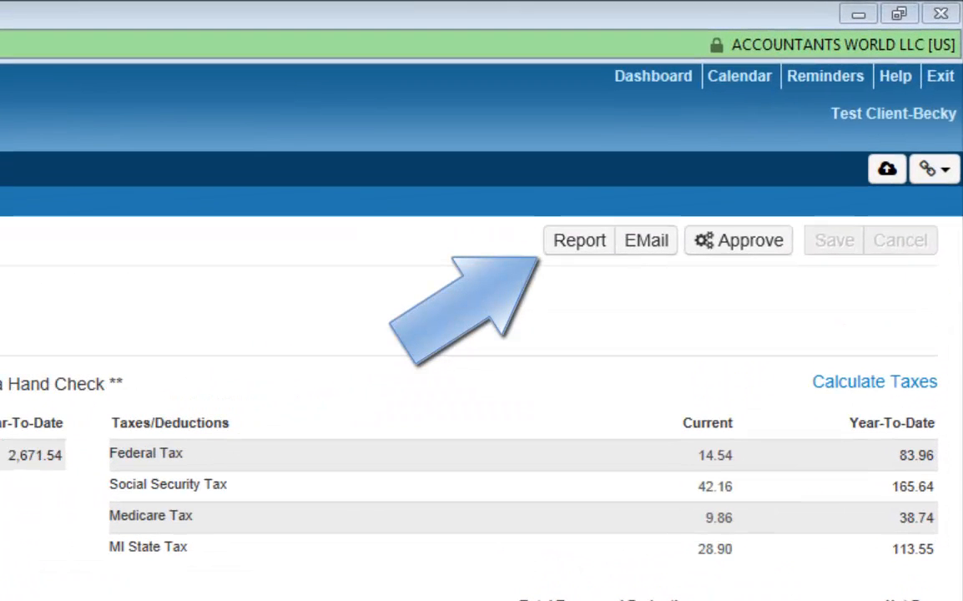
- Open the pre-approval Payroll Register Report and page through it to the Payroll Comparison Report
{"action": "left_click", "coordinate": [579, 240]}
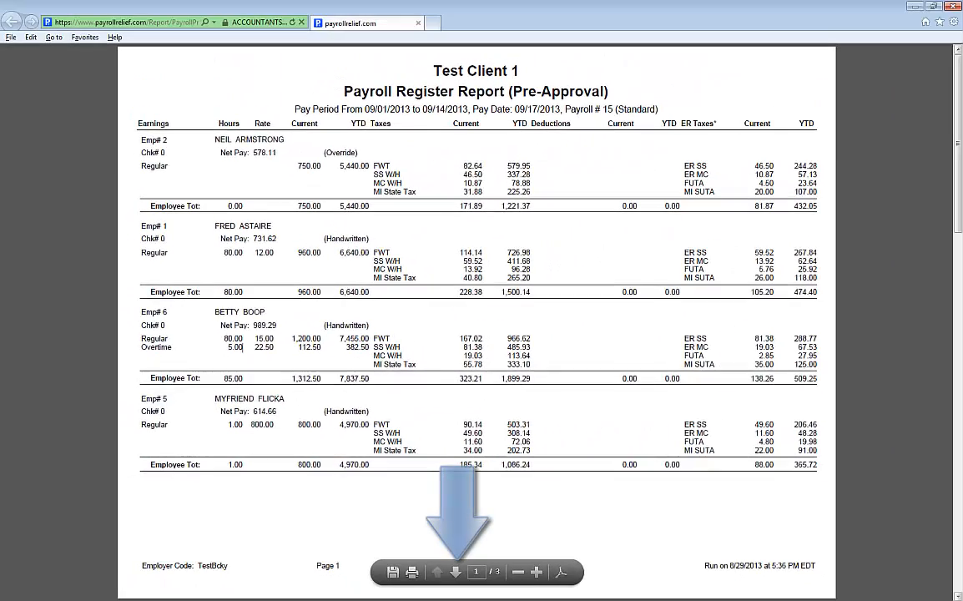
{"action": "left_click", "coordinate": [455, 573]}
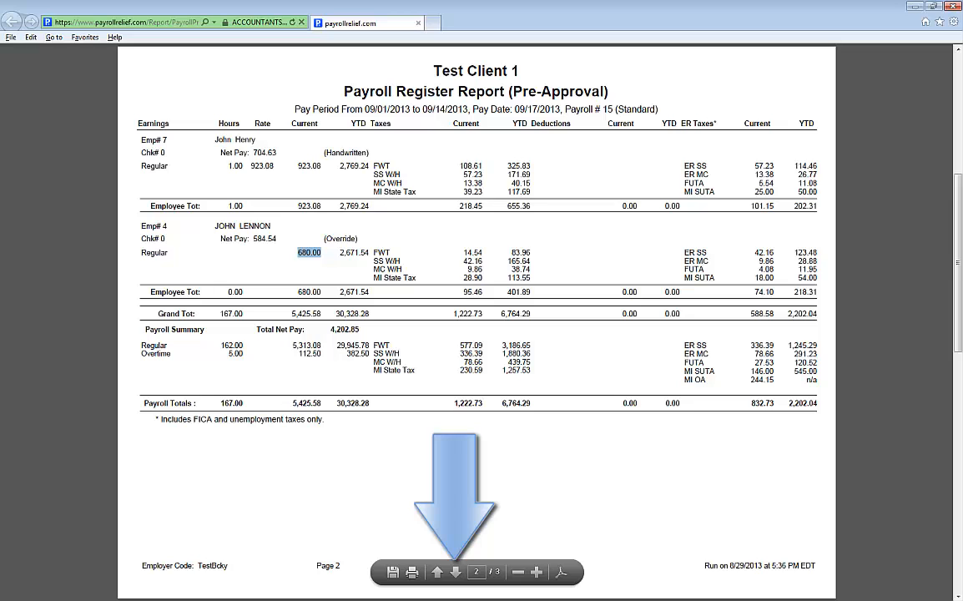
{"action": "left_click", "coordinate": [456, 572]}
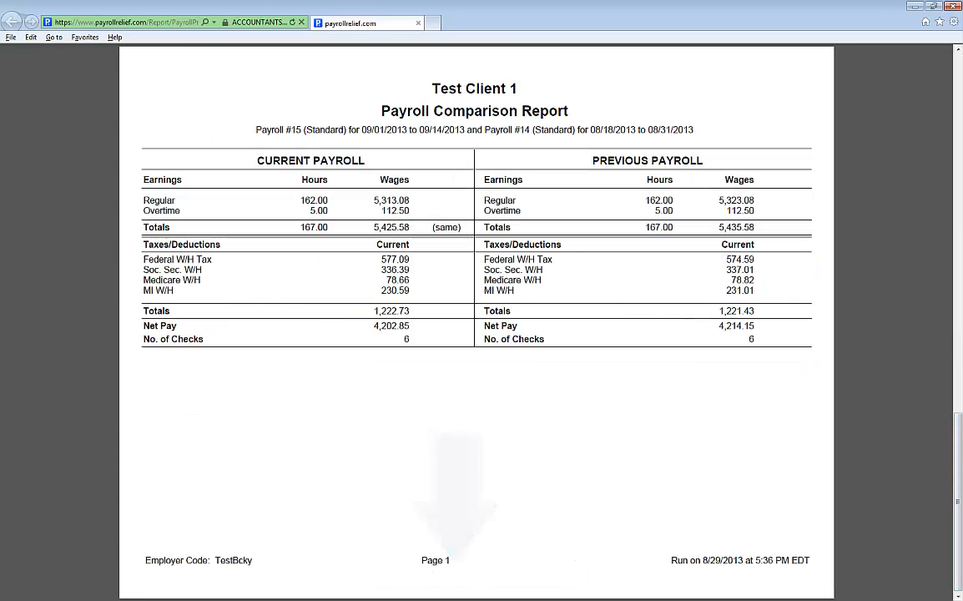
- Compare the current payroll with the previous payroll in the comparison report, including the number of checks
{"action": "left_click_drag", "start_coordinate": [592, 161], "coordinate": [704, 161]}
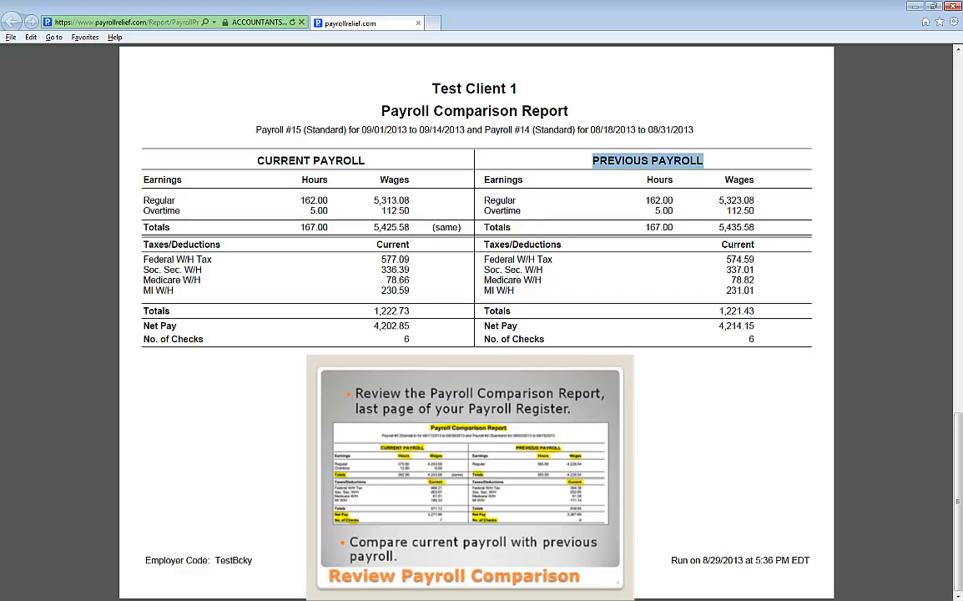
{"action": "left_click_drag", "start_coordinate": [257, 161], "coordinate": [366, 161]}
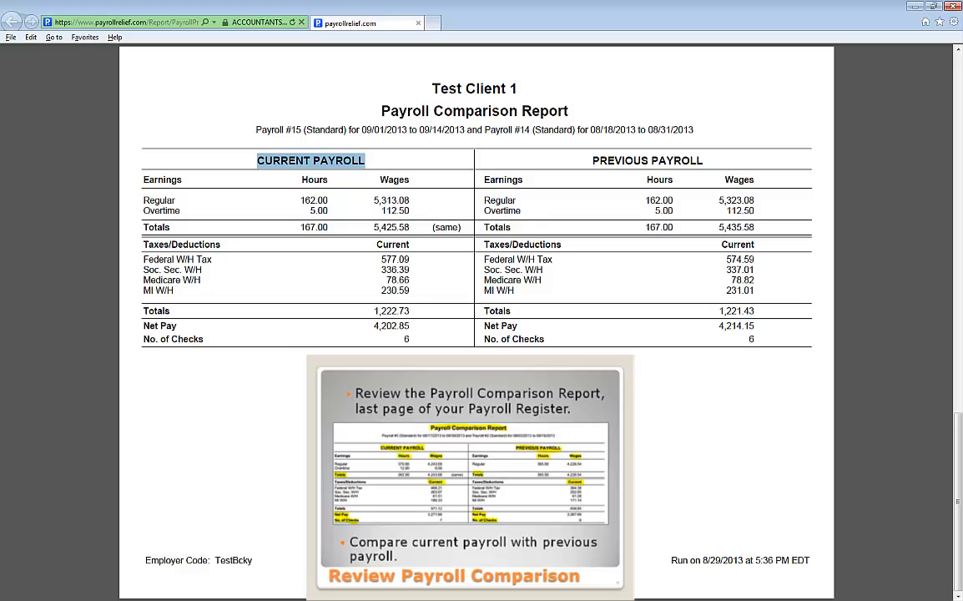
{"action": "double_click", "coordinate": [407, 339]}
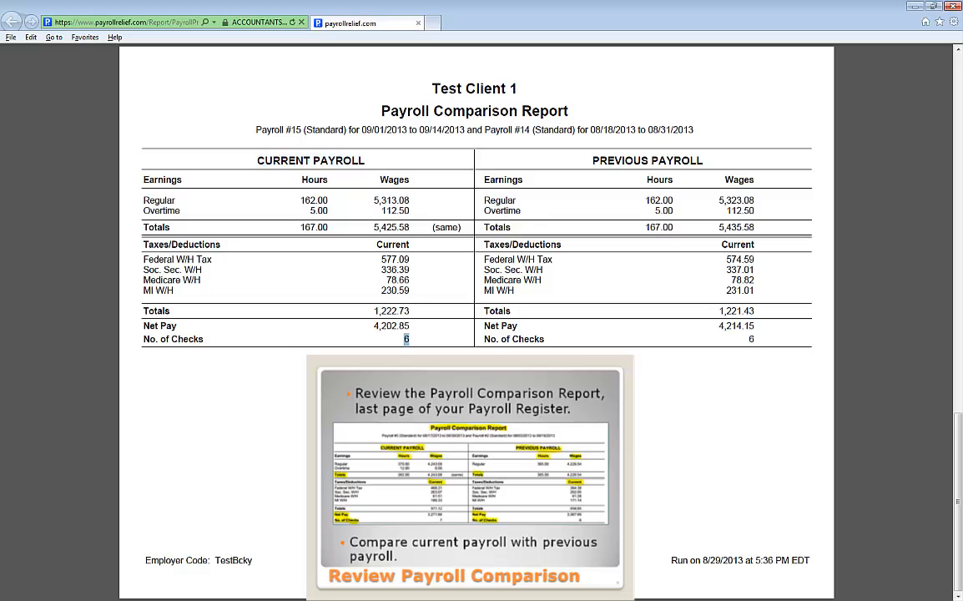
{"action": "double_click", "coordinate": [751, 339]}
{"action": "left_click_drag", "start_coordinate": [592, 160], "coordinate": [703, 160]}
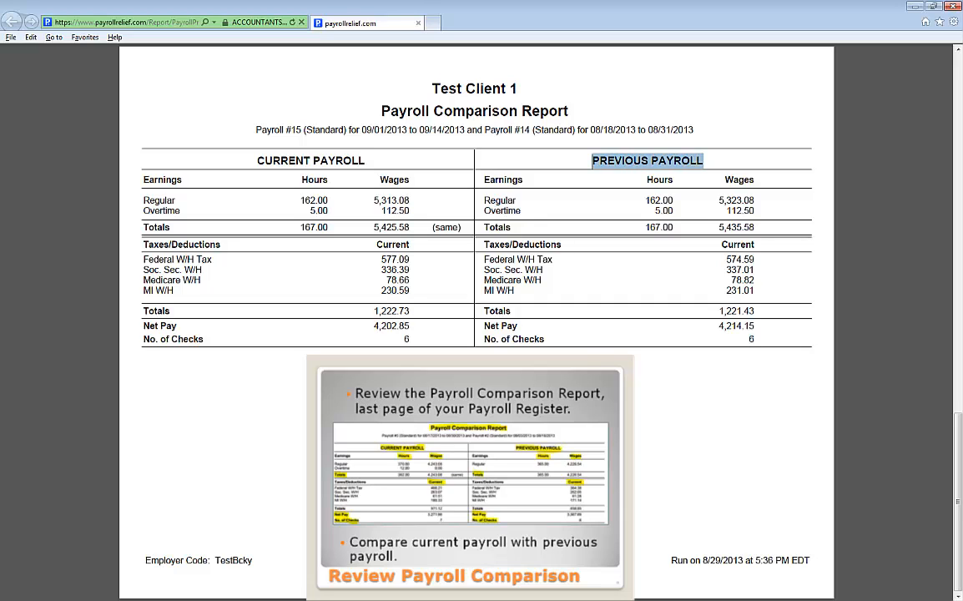
{"action": "double_click", "coordinate": [407, 339]}
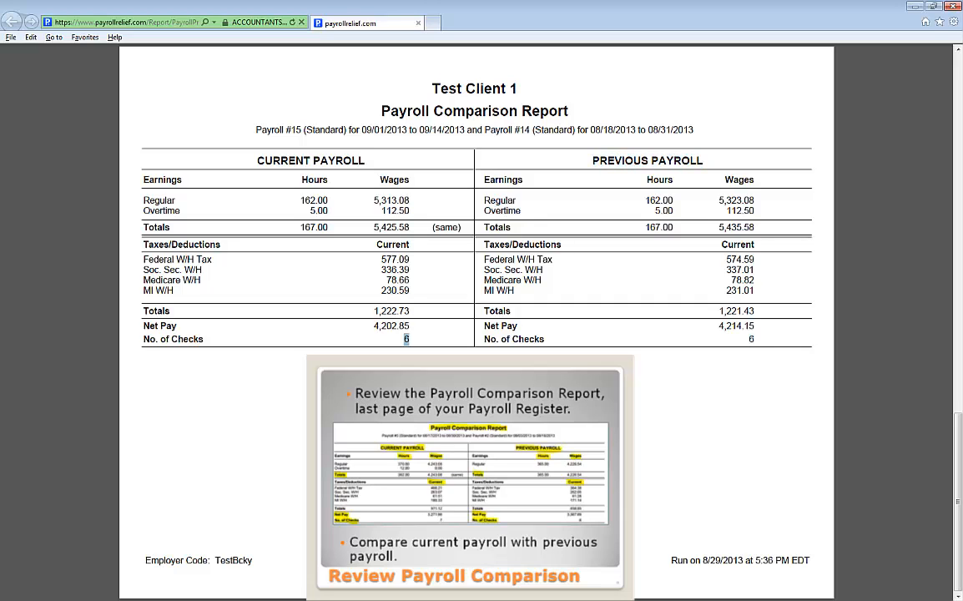
{"action": "left_click_drag", "start_coordinate": [257, 160], "coordinate": [365, 160]}
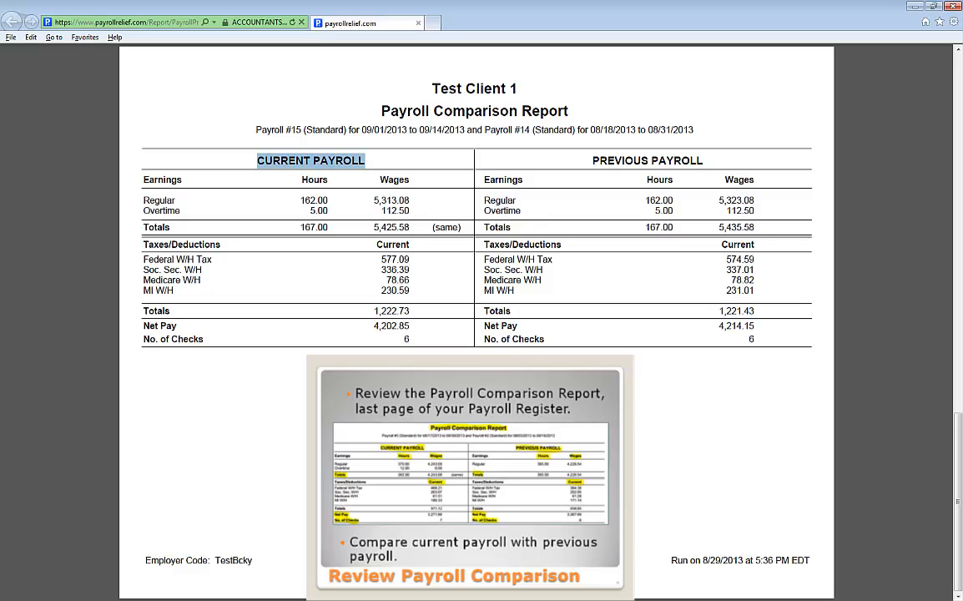
{"action": "left_click", "coordinate": [365, 161]}
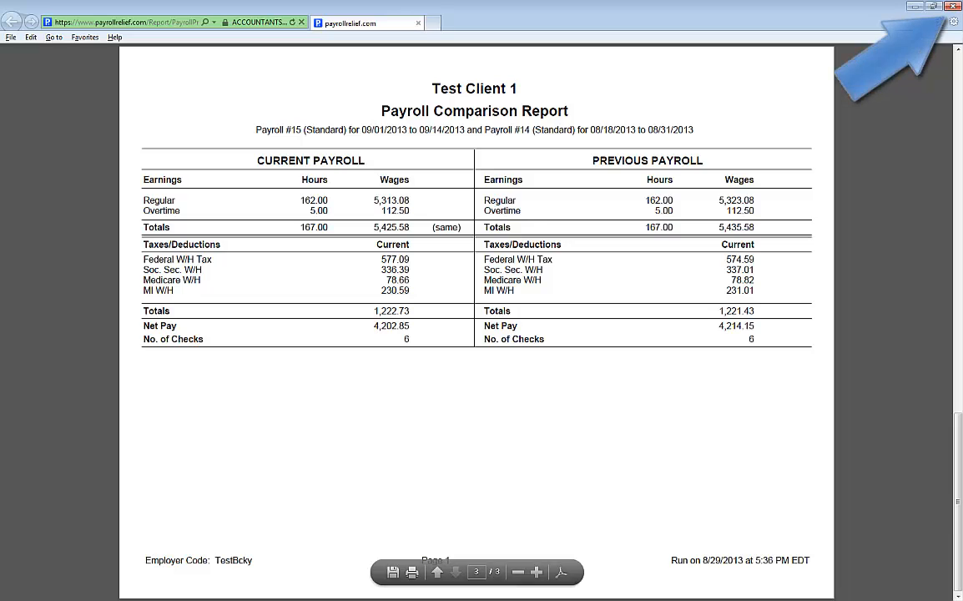
- Close the report and approve the BiWkly payroll with pay date 9/17/2013
{"action": "left_click", "coordinate": [418, 22]}
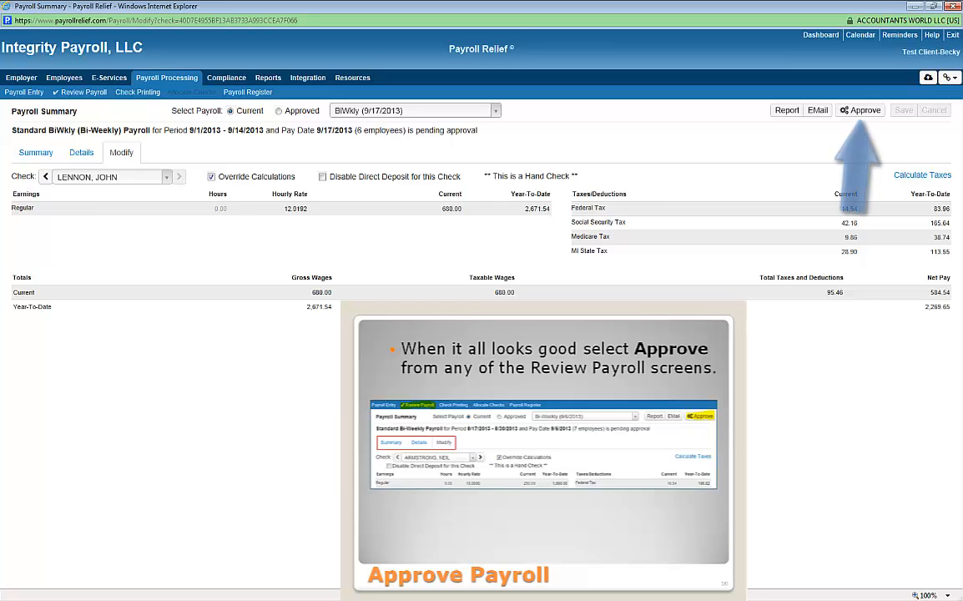
{"action": "left_click", "coordinate": [860, 110]}
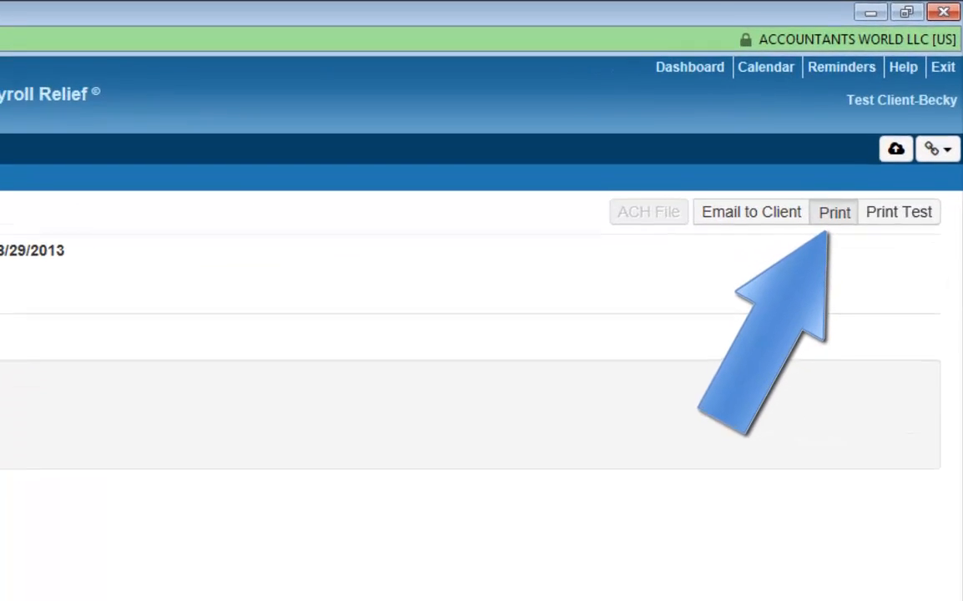
- Generate the printable paychecks for the approved payroll, look through them and record the checks
{"action": "left_click", "coordinate": [834, 212]}
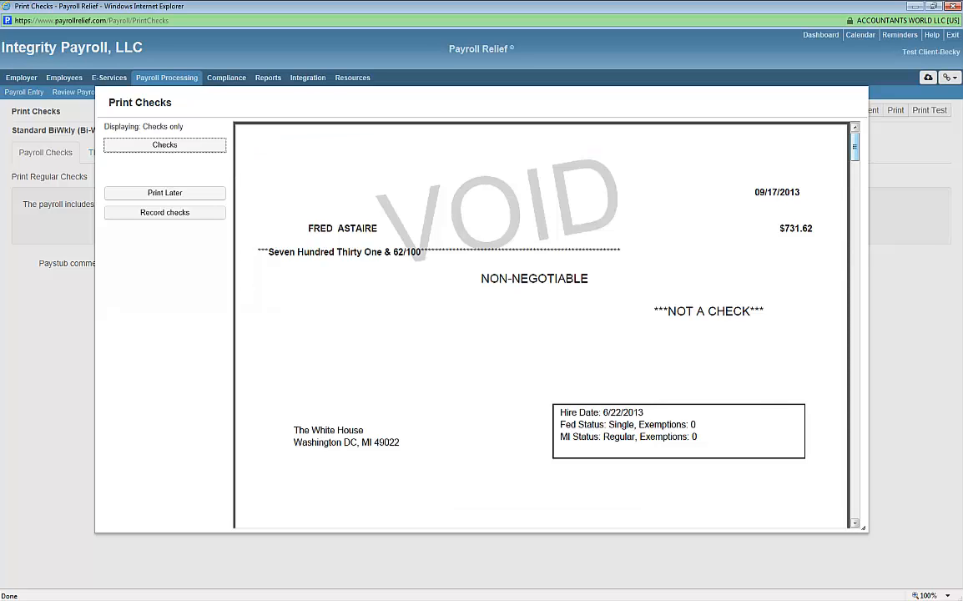
{"action": "scroll", "coordinate": [542, 326], "scroll_direction": "down", "scroll_amount": 4}
{"action": "scroll", "coordinate": [543, 325], "scroll_direction": "up", "scroll_amount": 4}
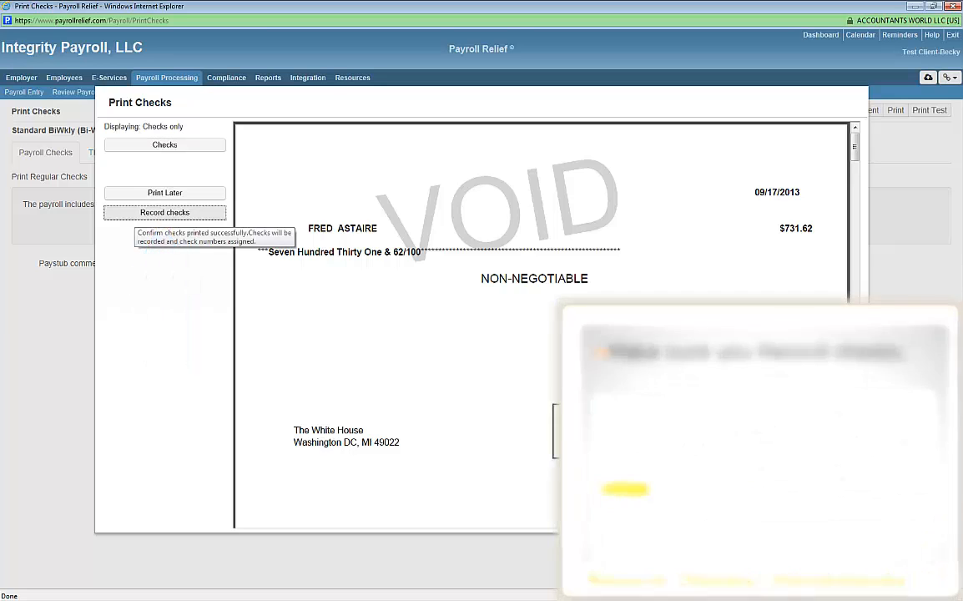
{"action": "left_click", "coordinate": [165, 213]}
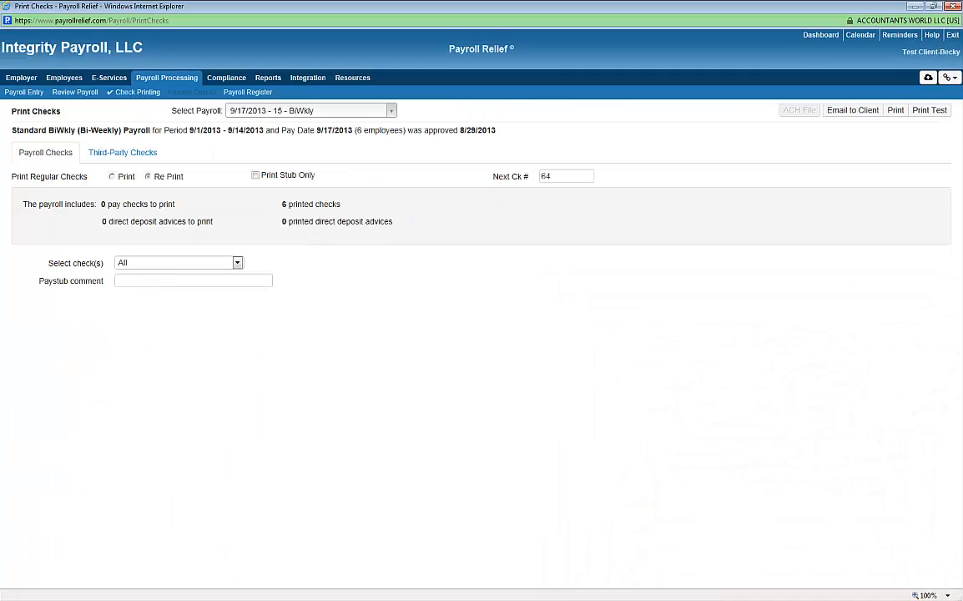